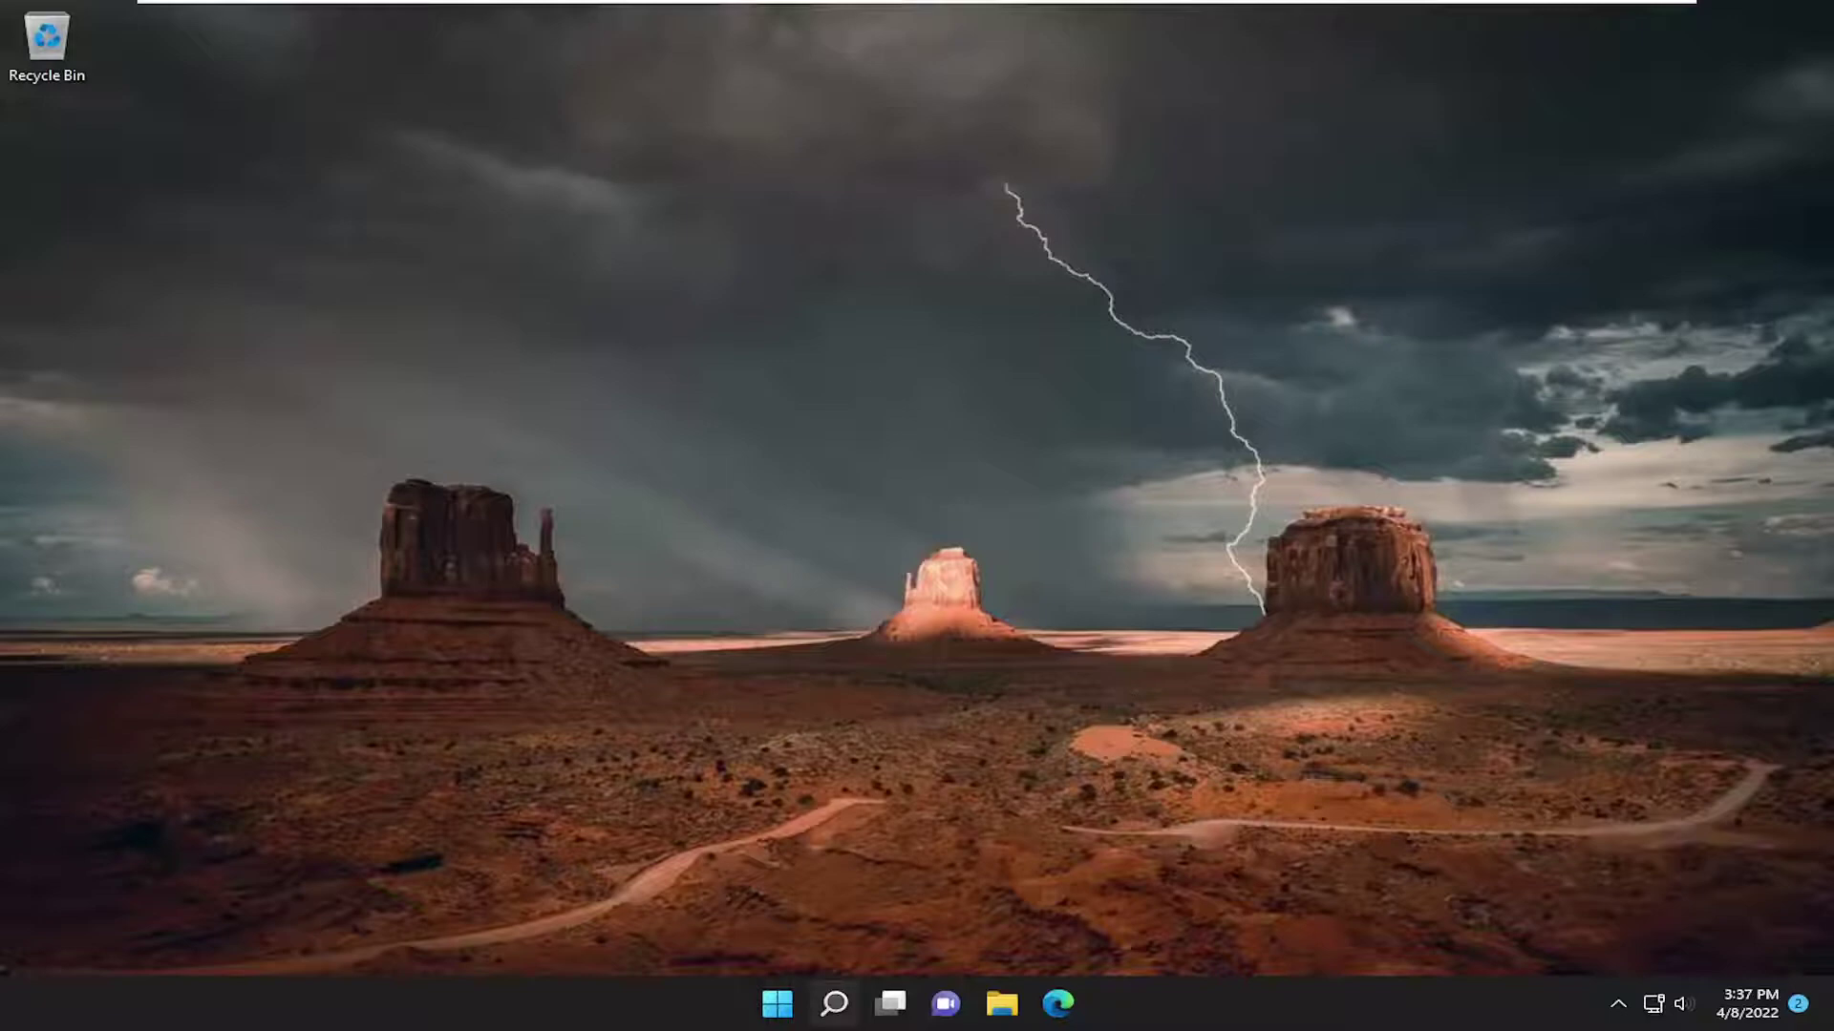
- Search 'update' from the taskbar and land on the Windows Update settings page
left_click(836, 1002)
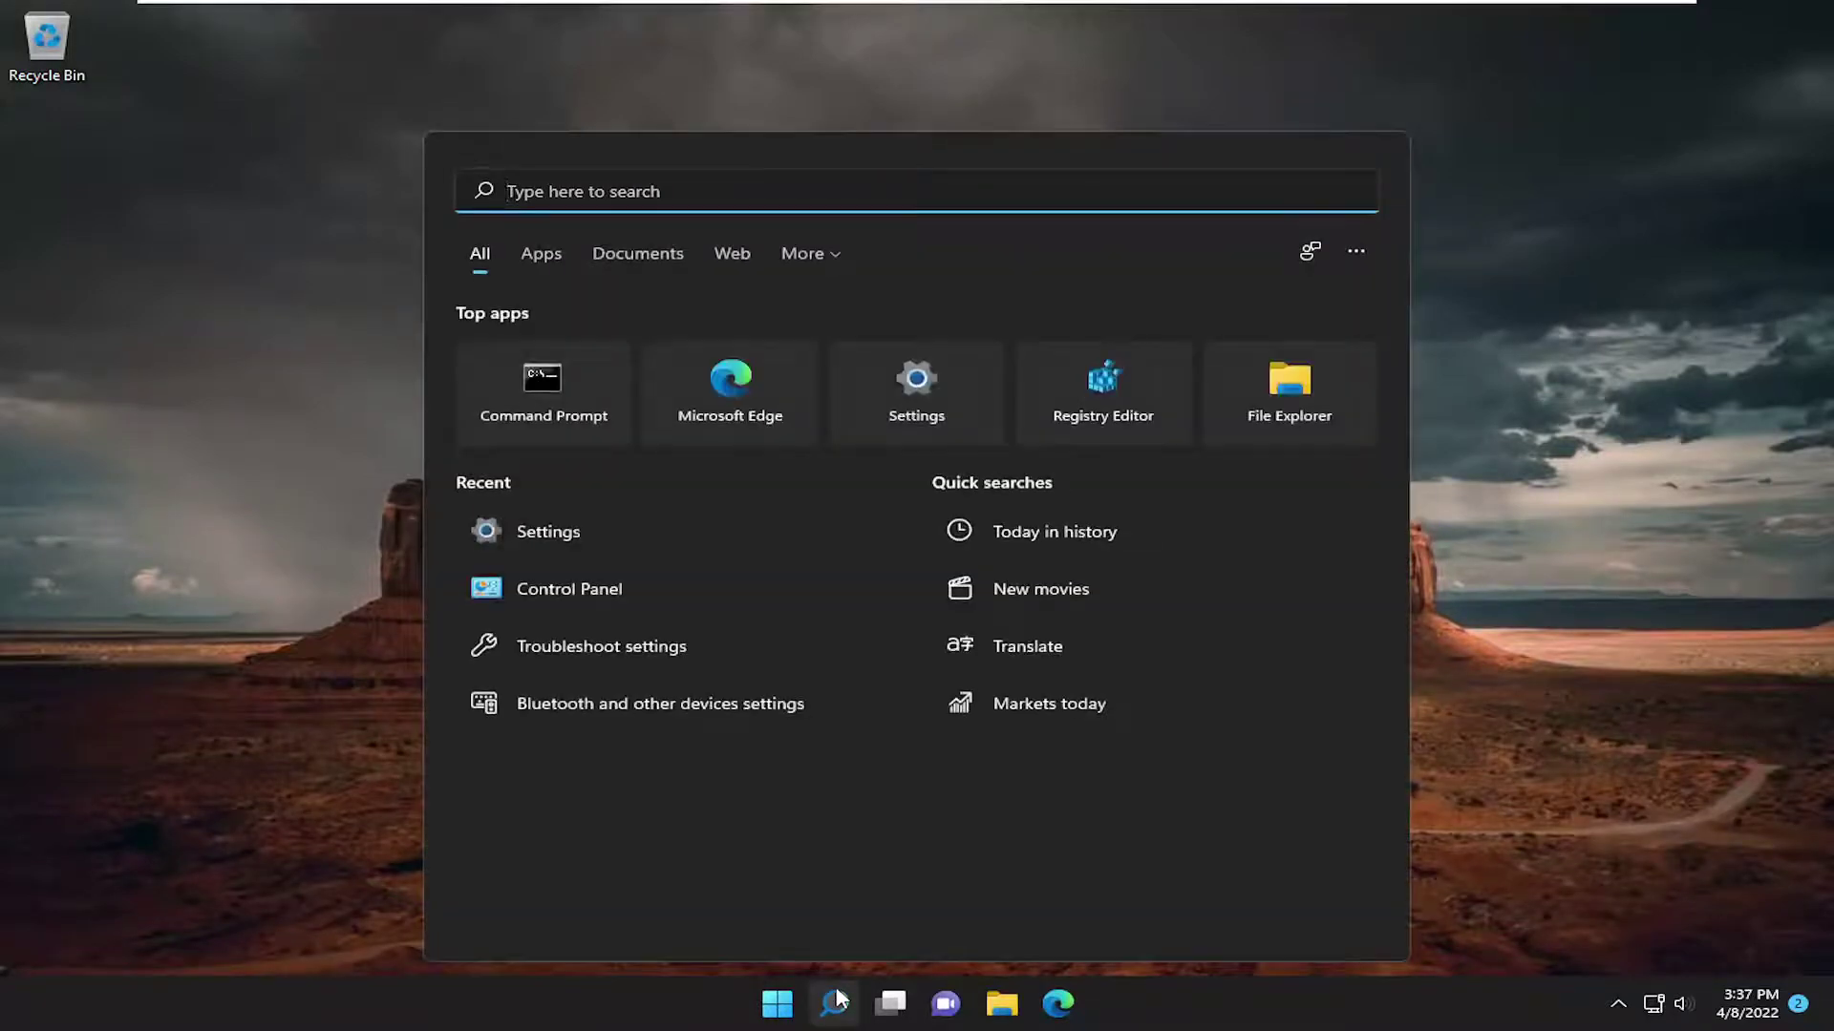
type("u")
type("pdate")
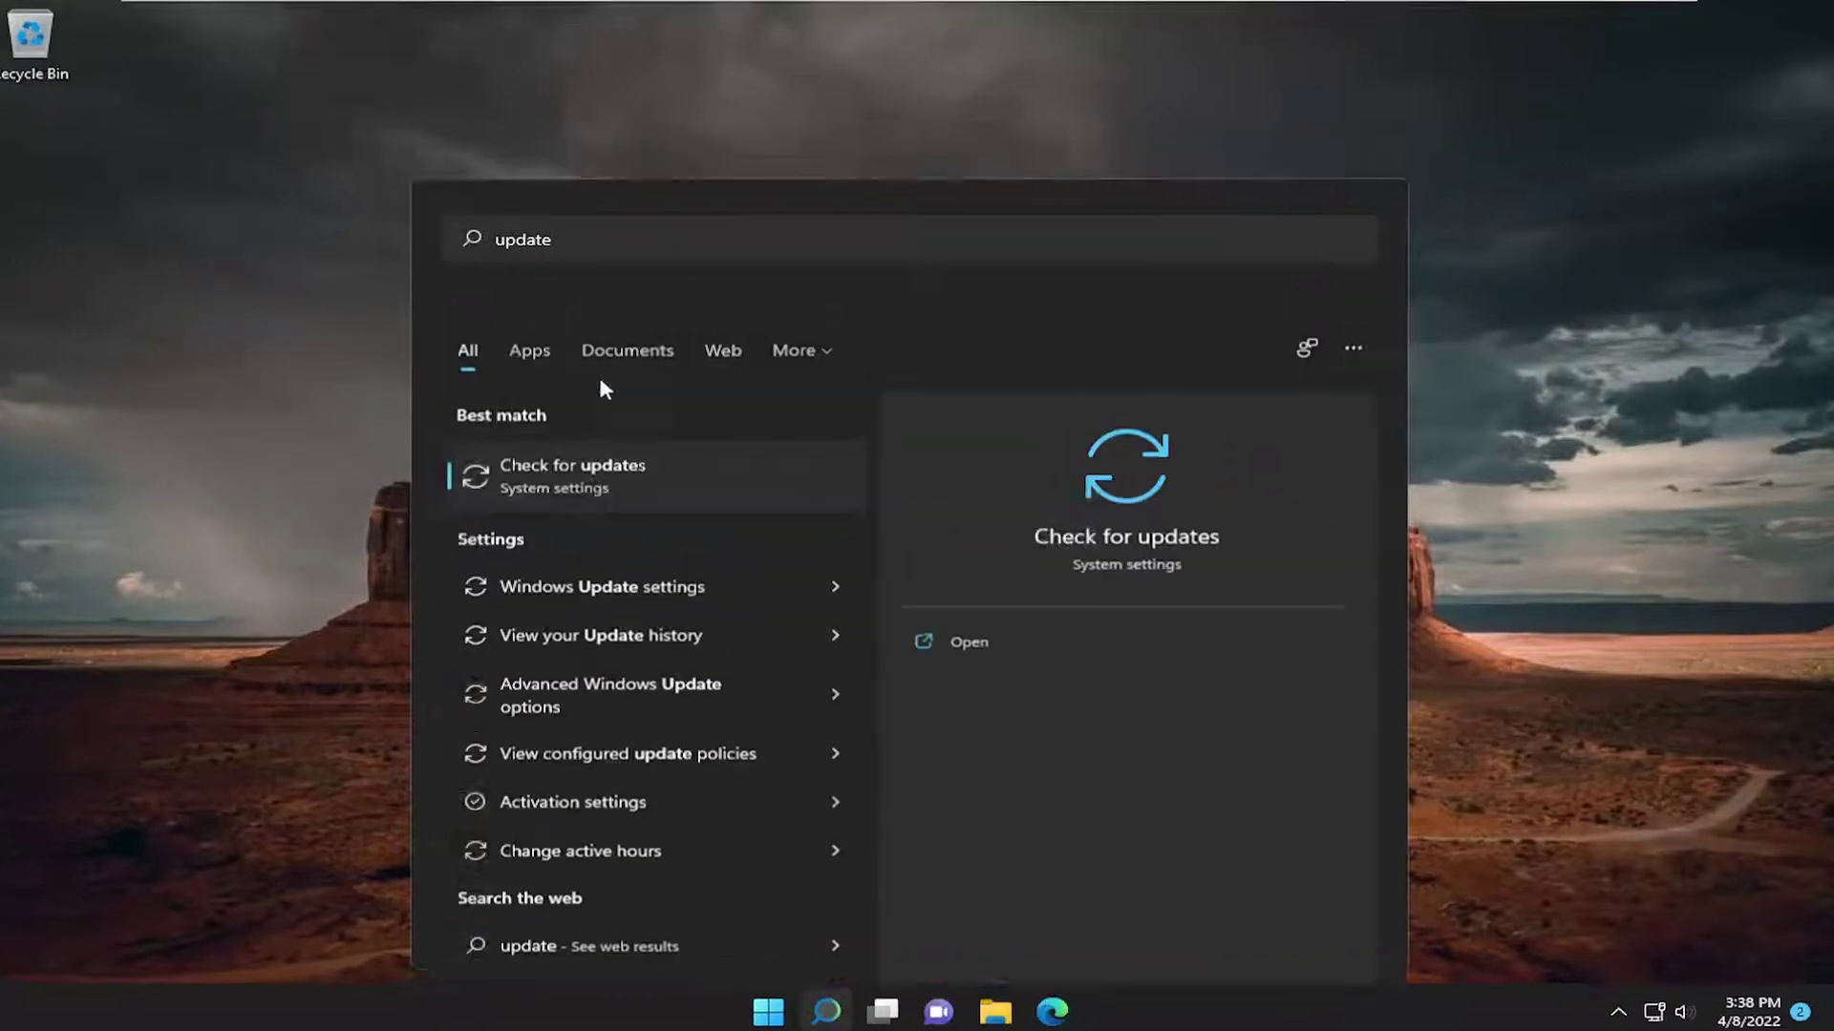
key("Return")
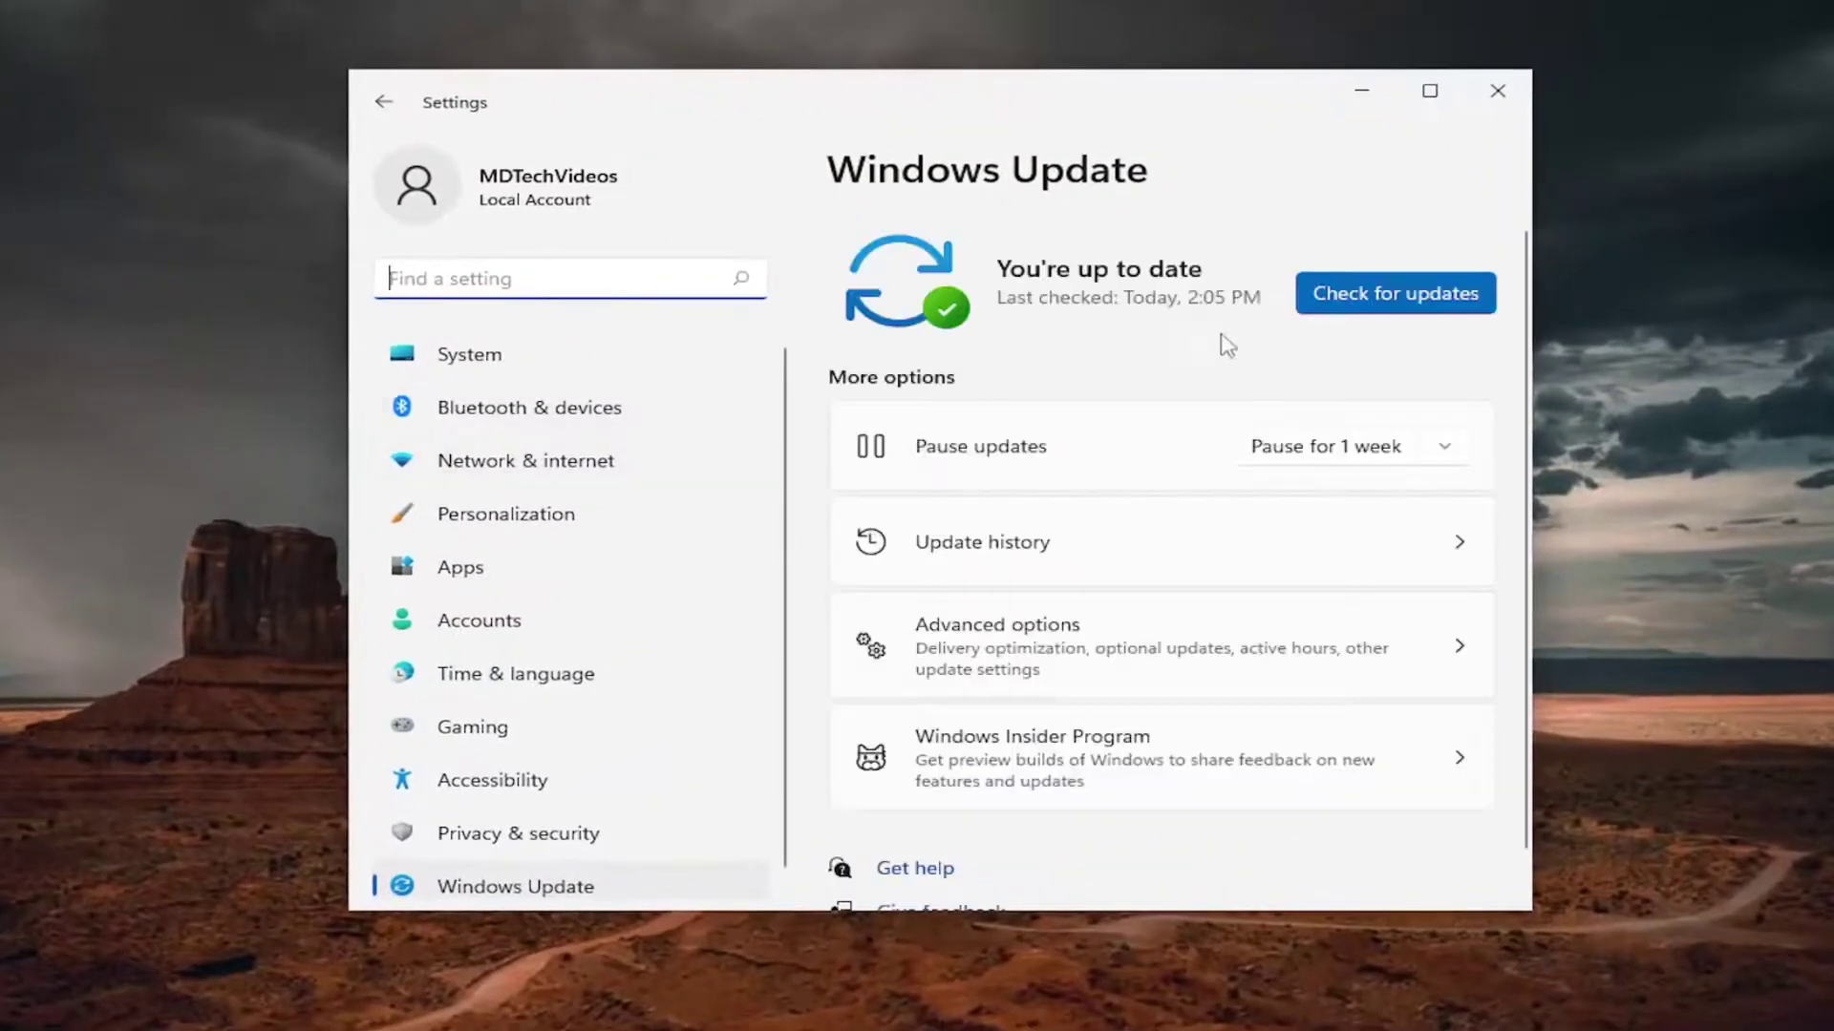
- Run a manual Check for updates (still up to date) and go into Advanced options
left_click(1368, 293)
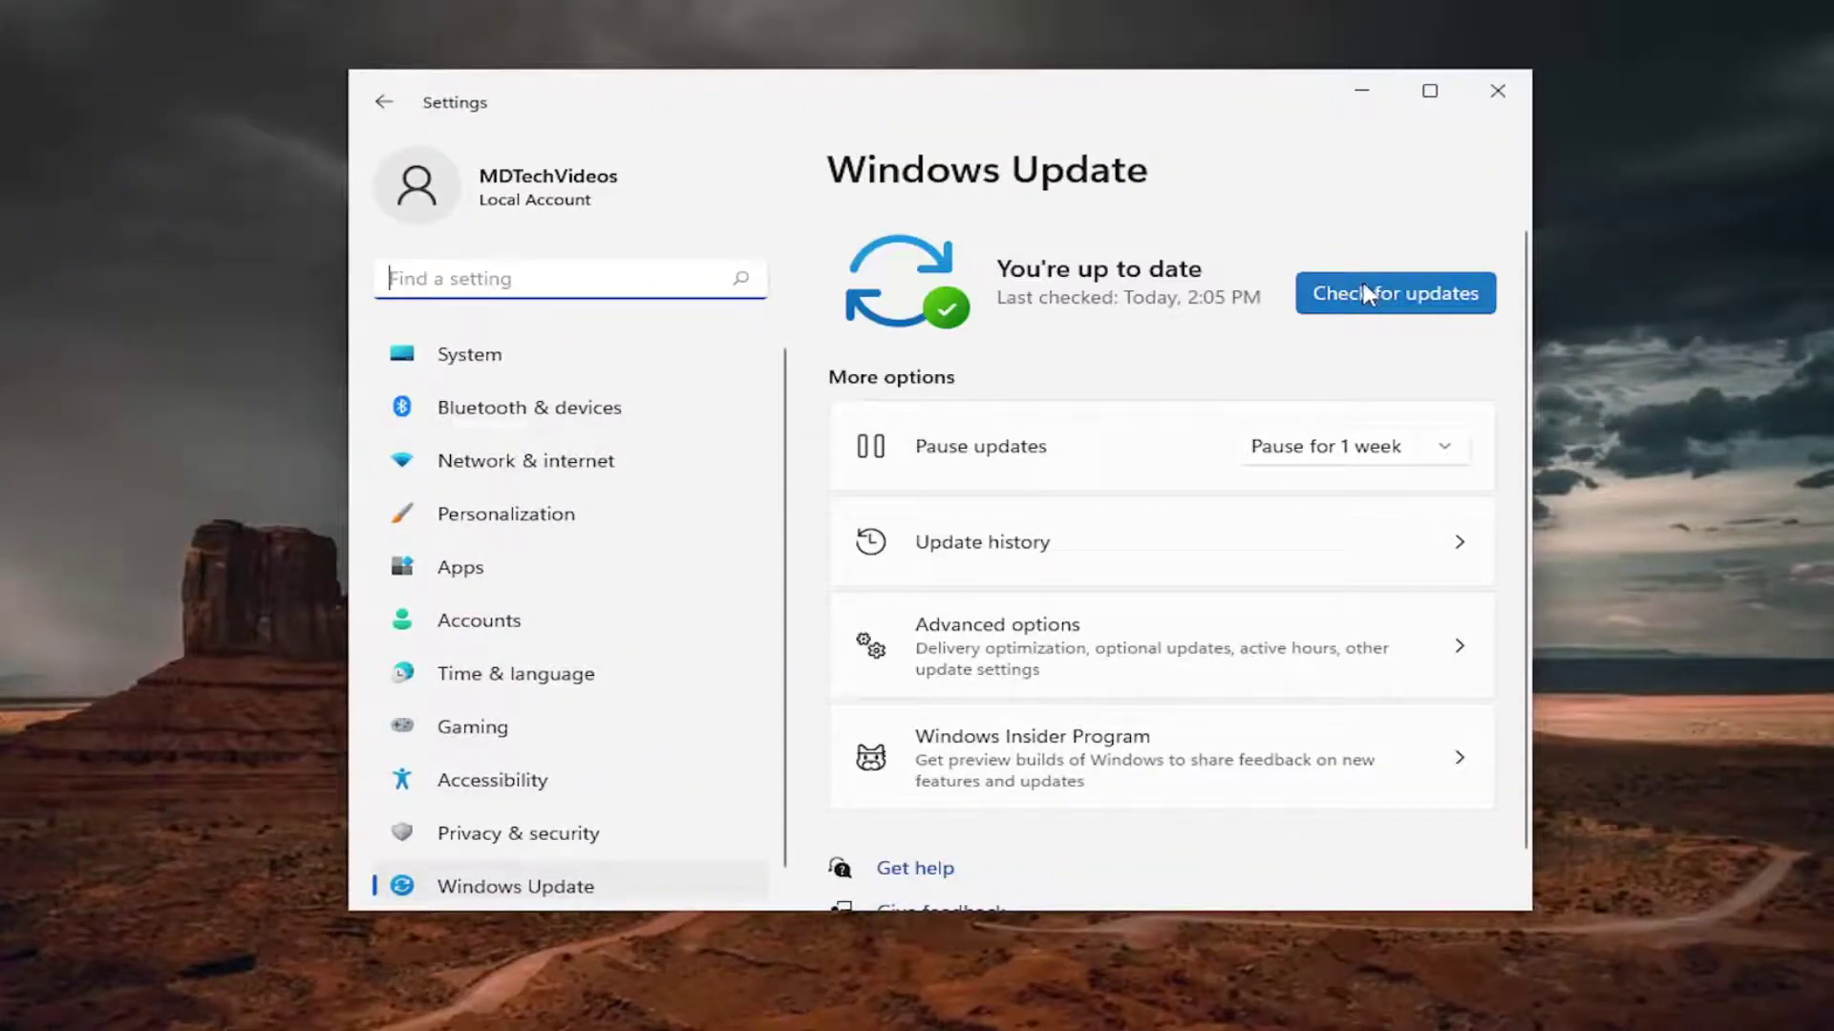
left_click(1365, 298)
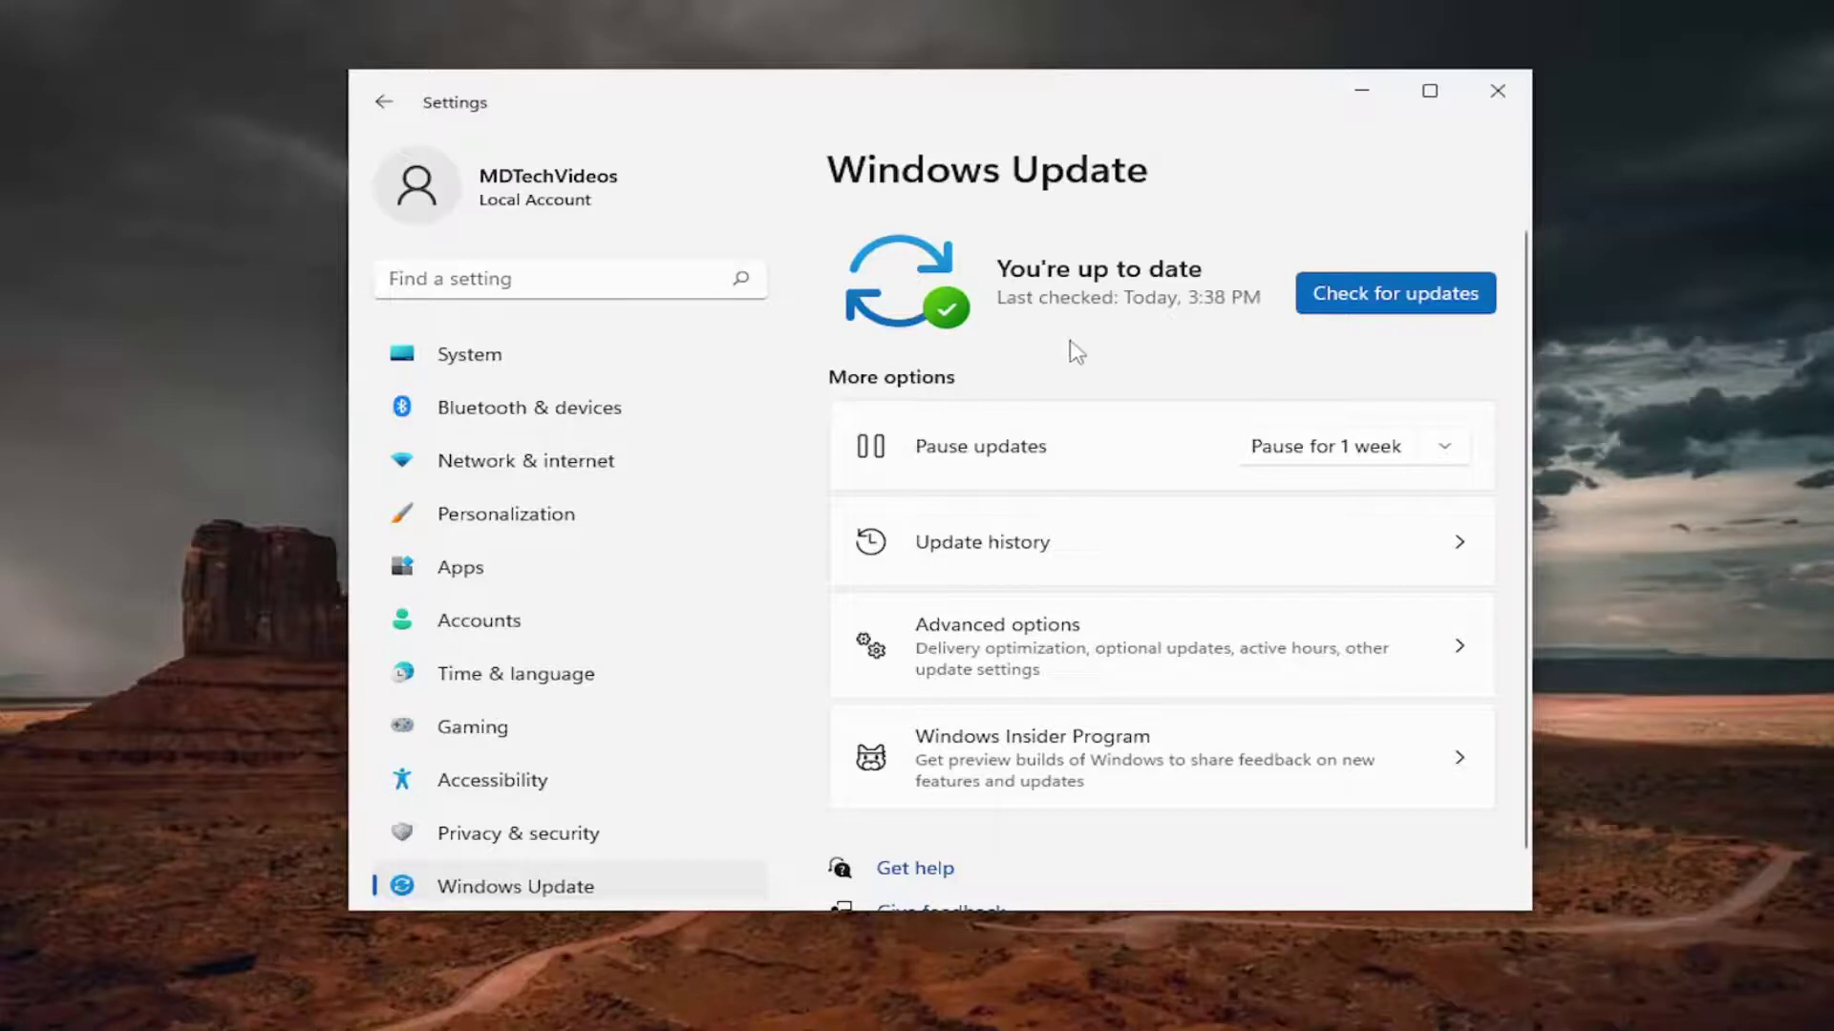
scroll(1153, 384, "down", 1)
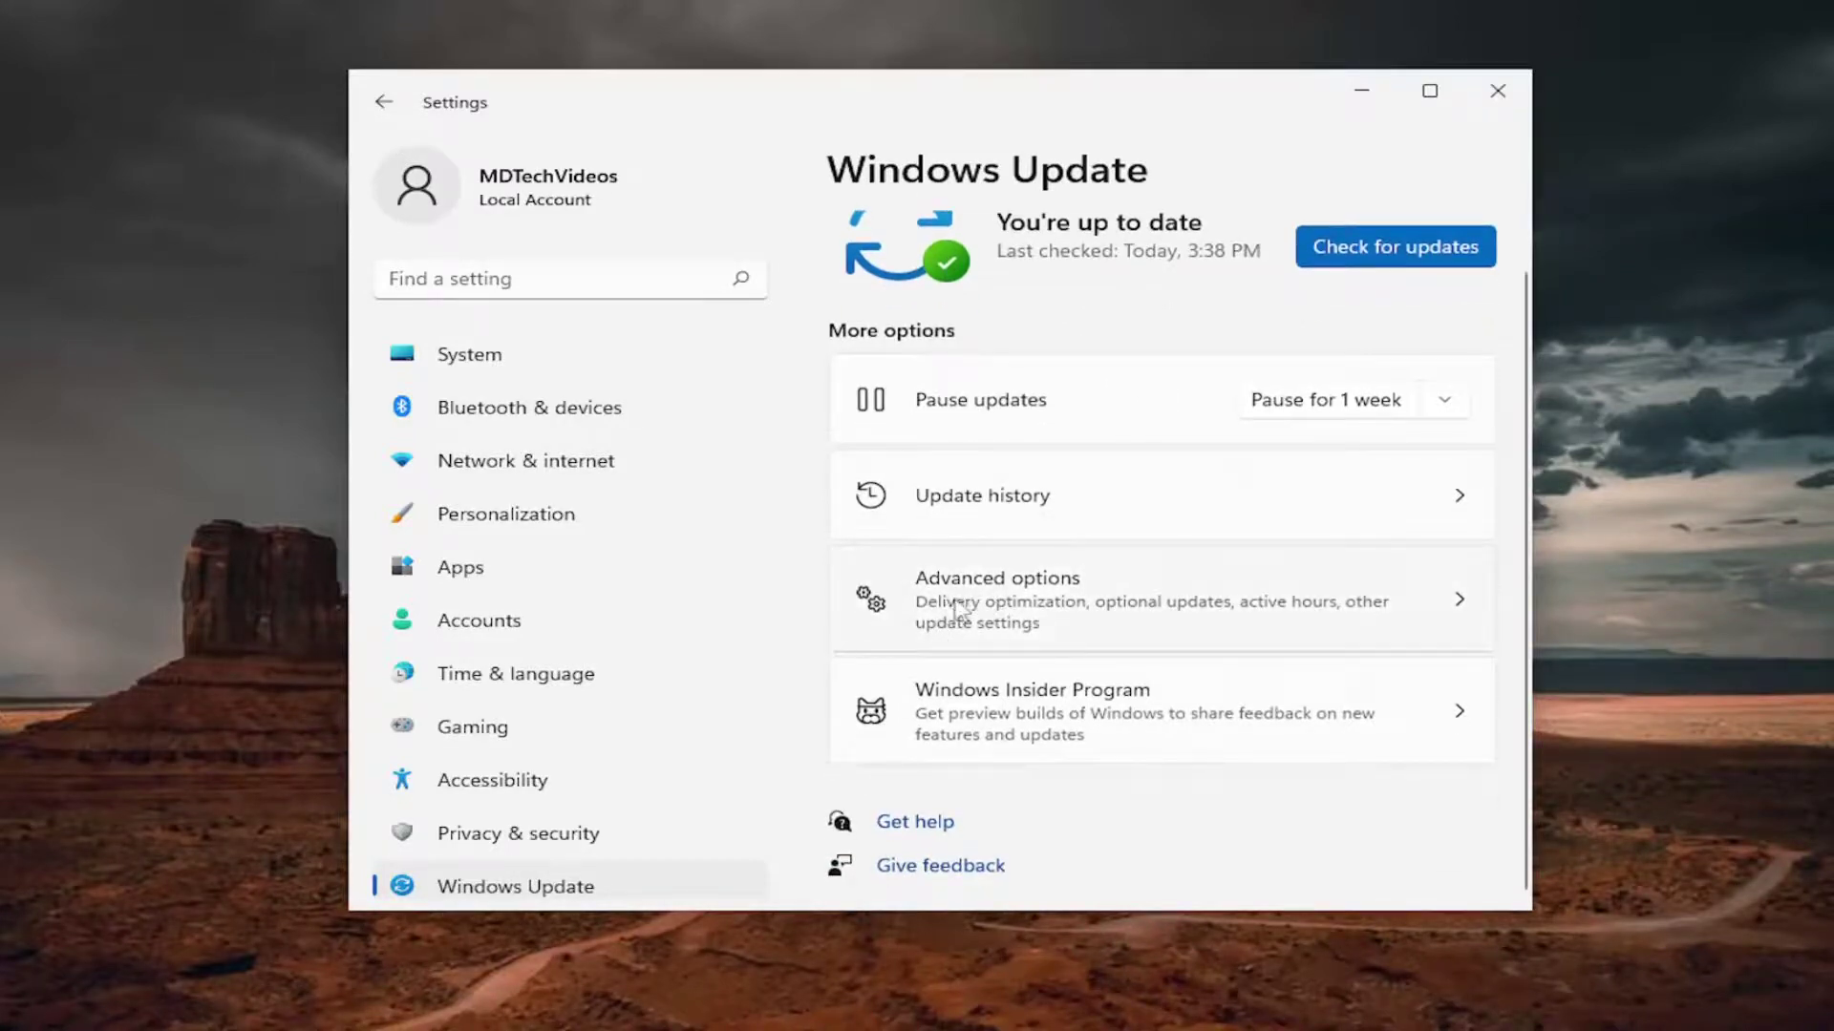
left_click(1000, 602)
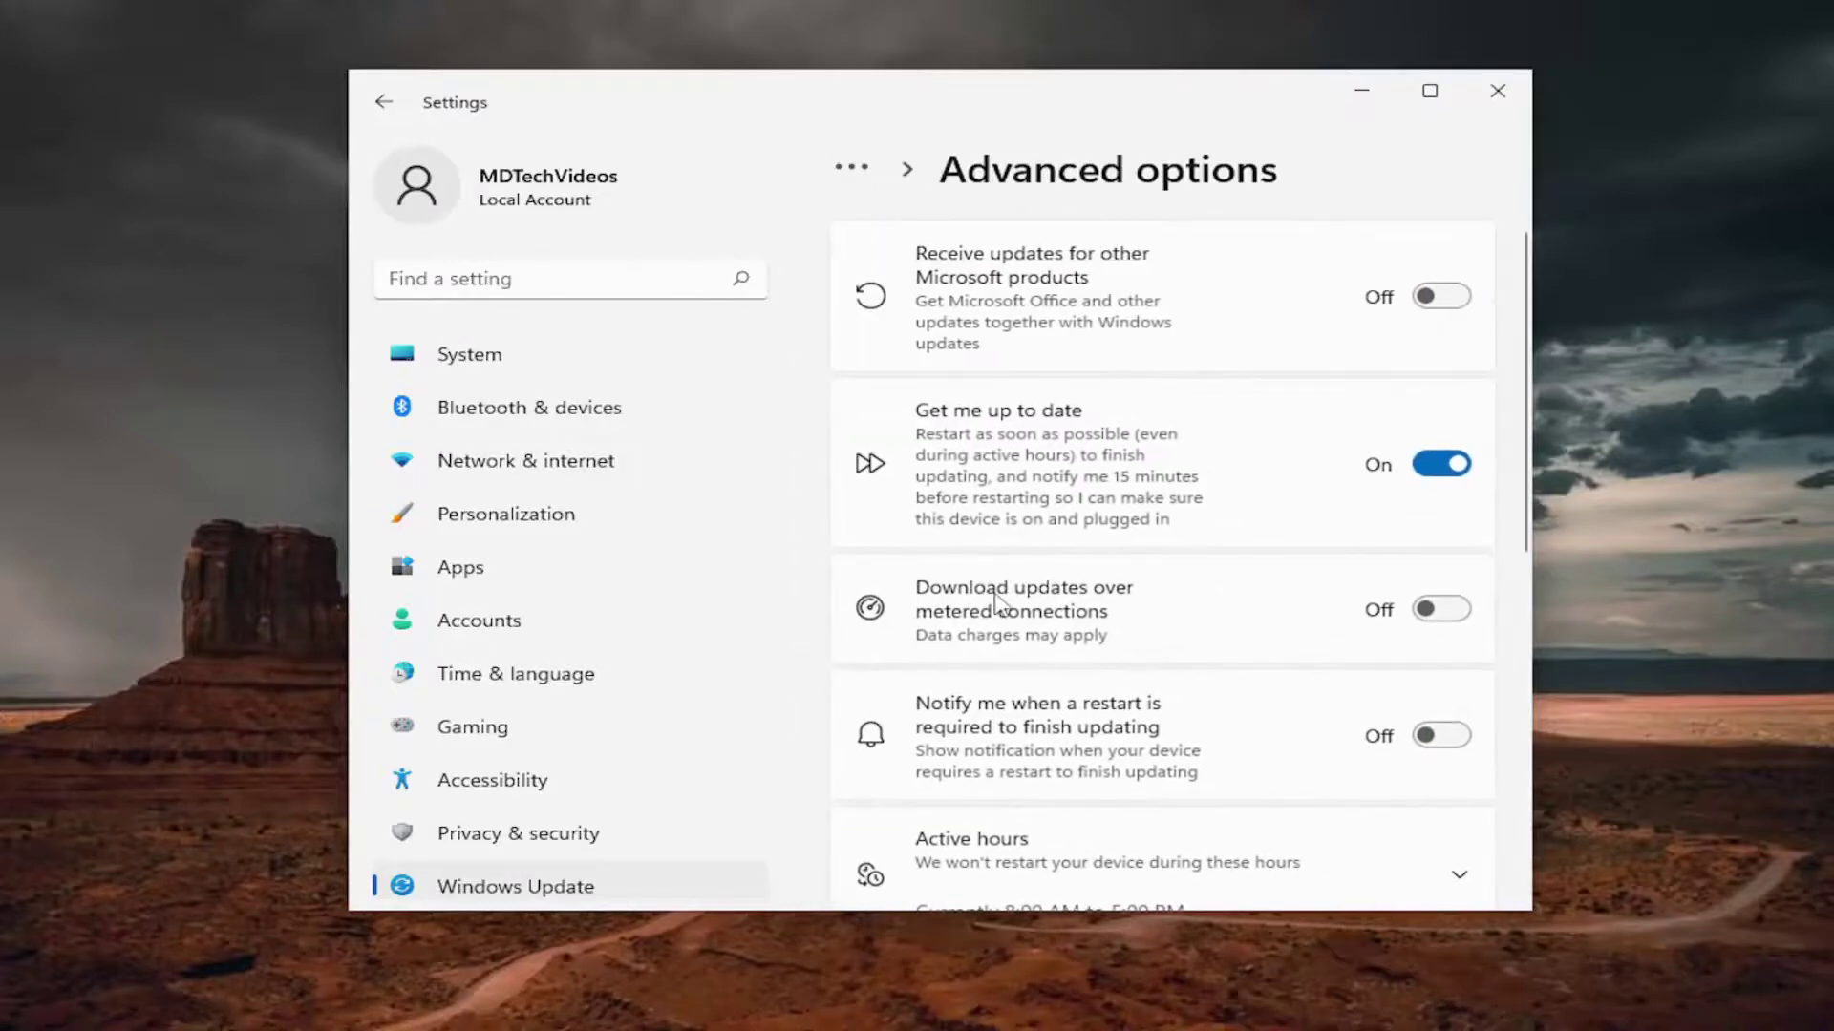
scroll(995, 566, "down", 3)
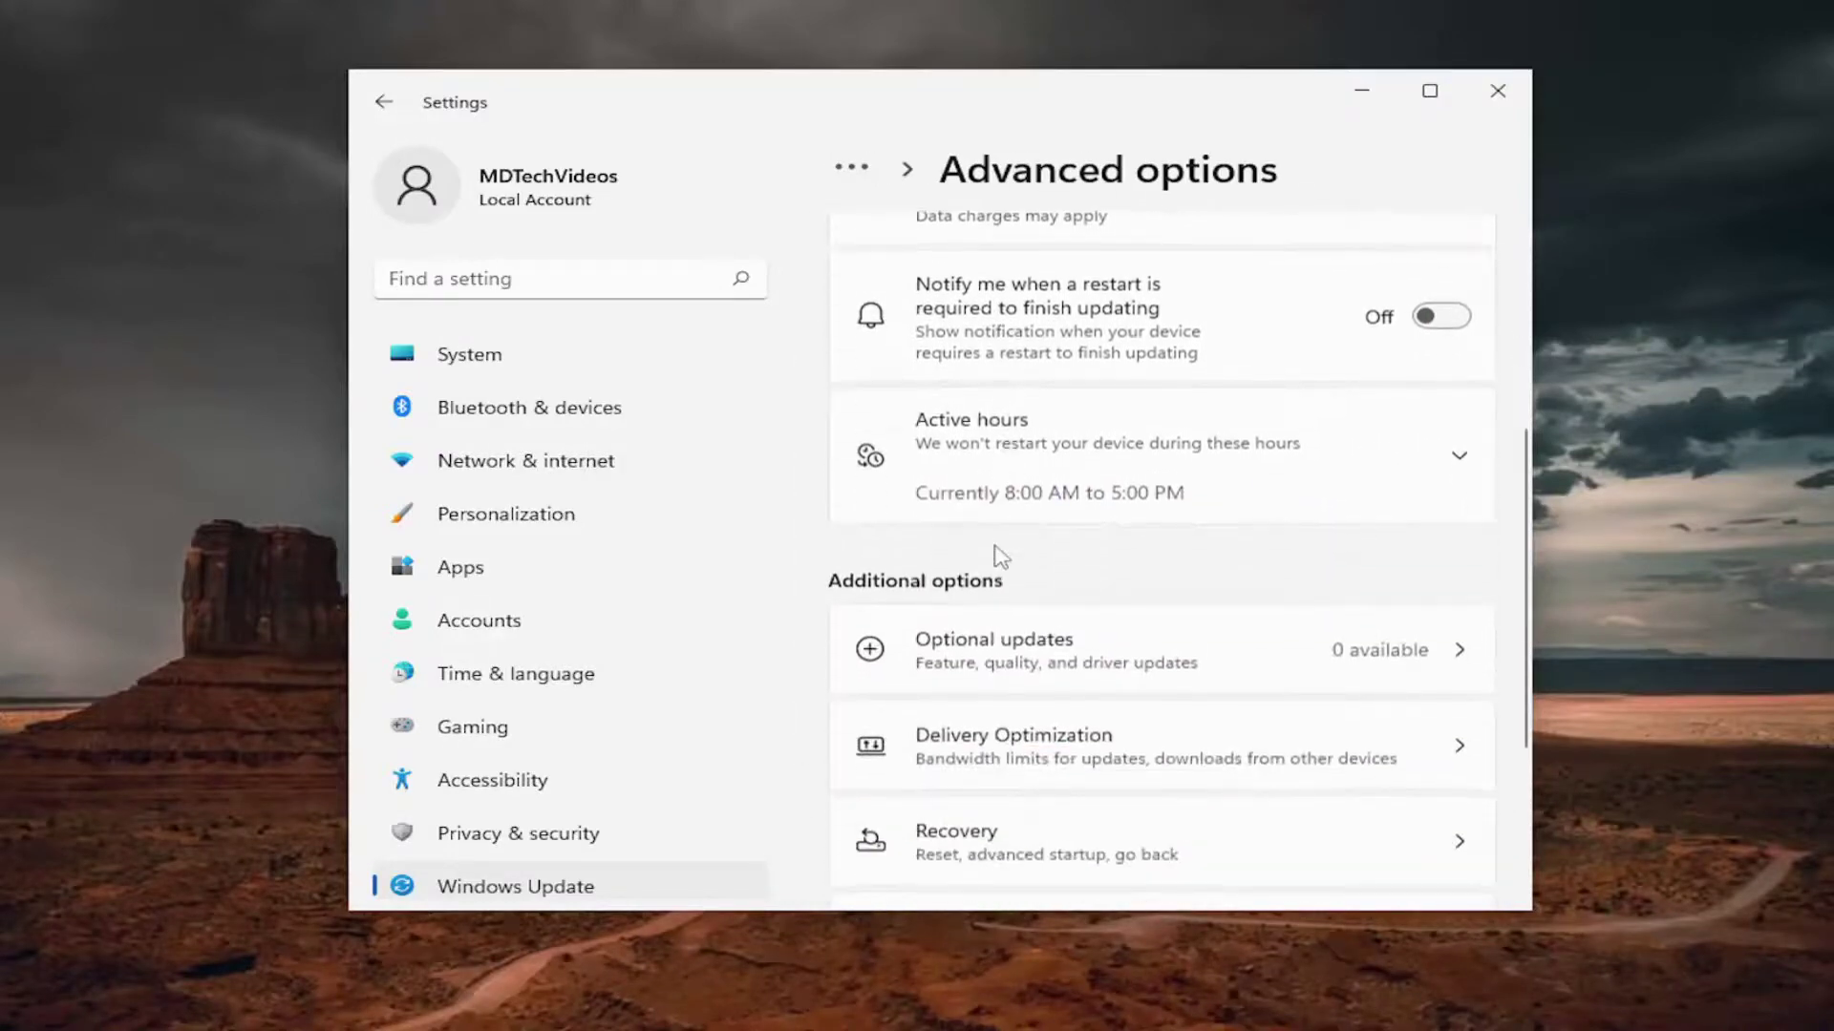
scroll(1001, 556, "down", 1)
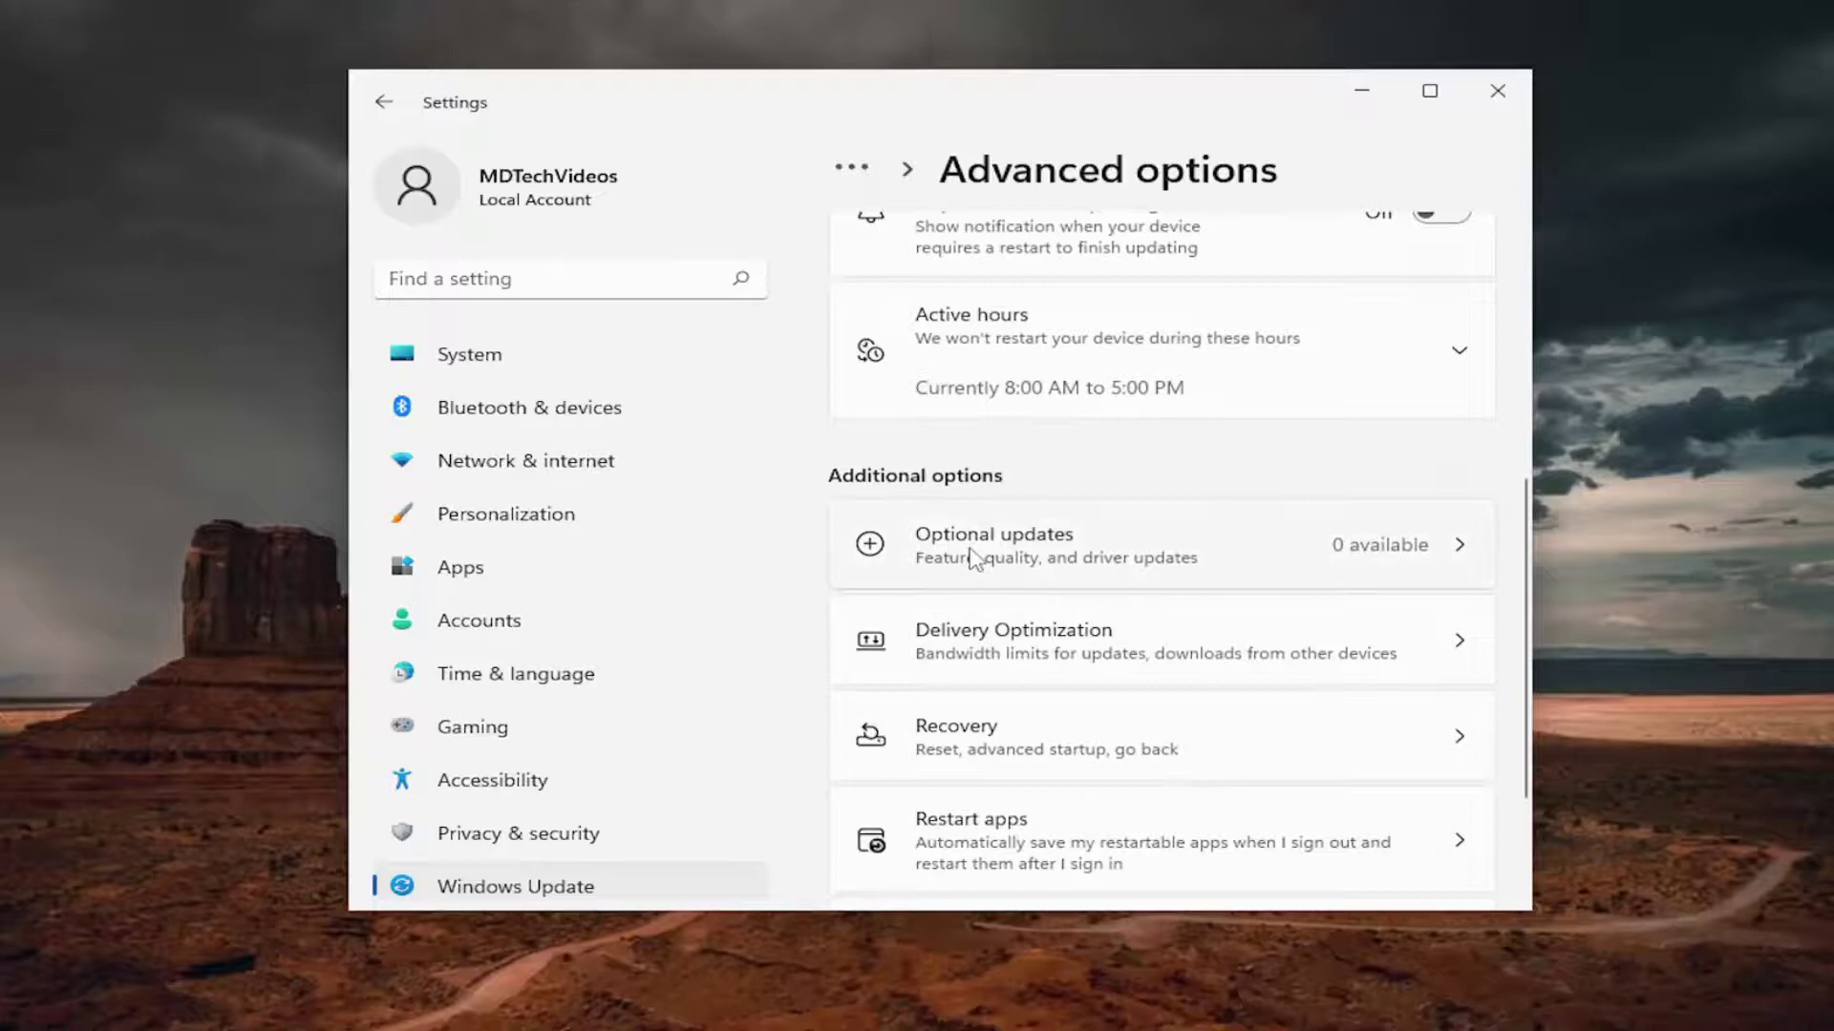
- View Optional updates showing none available, go back, and close Settings
left_click(1014, 543)
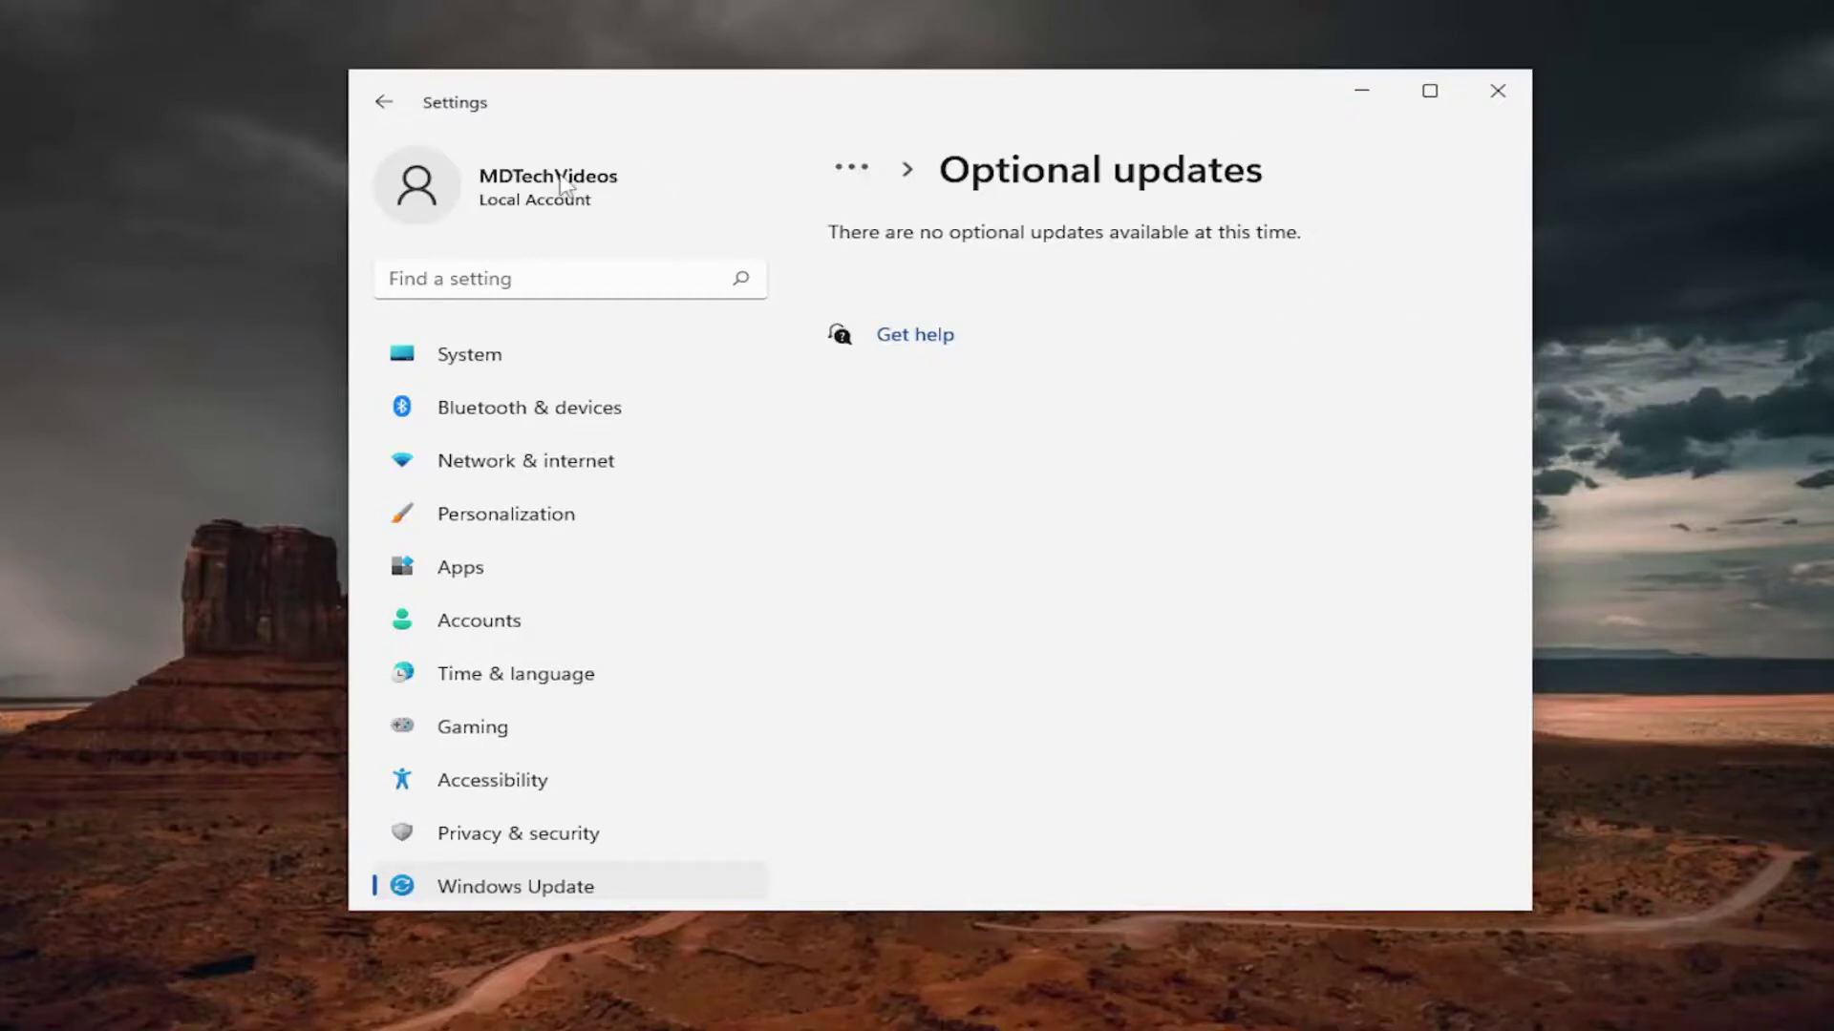
left_click(385, 101)
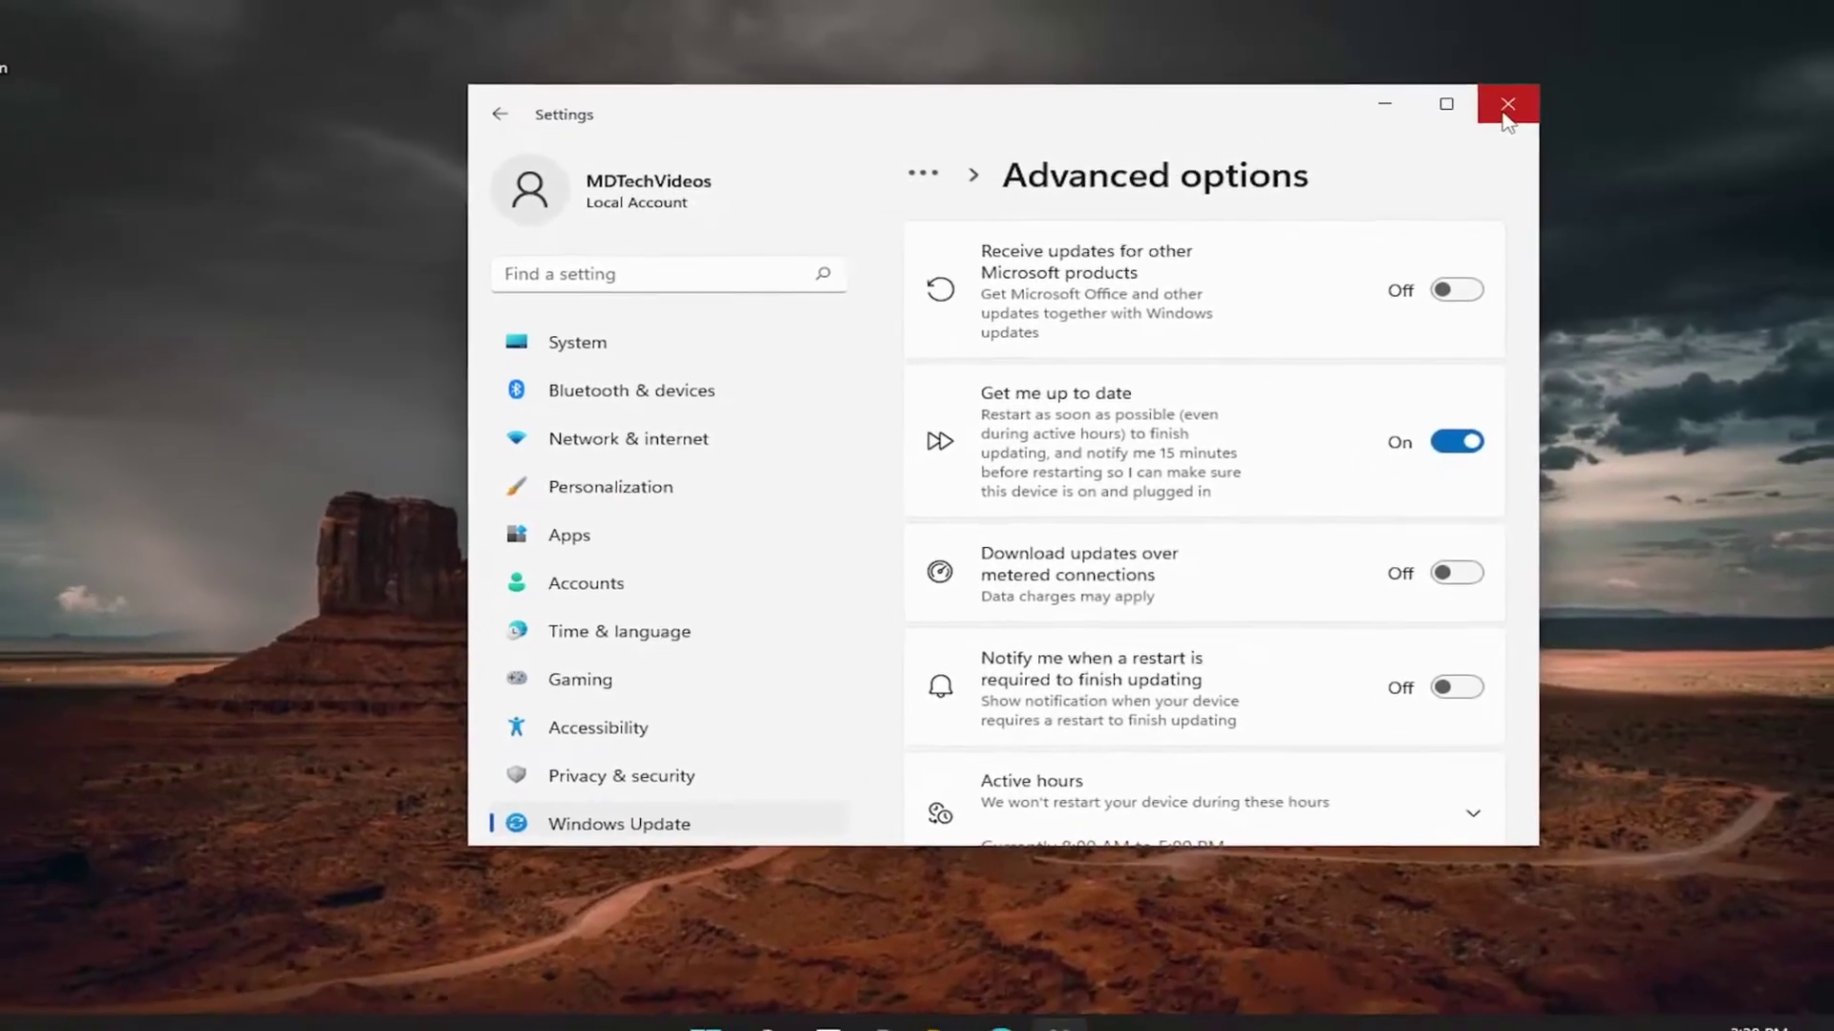
left_click(1499, 102)
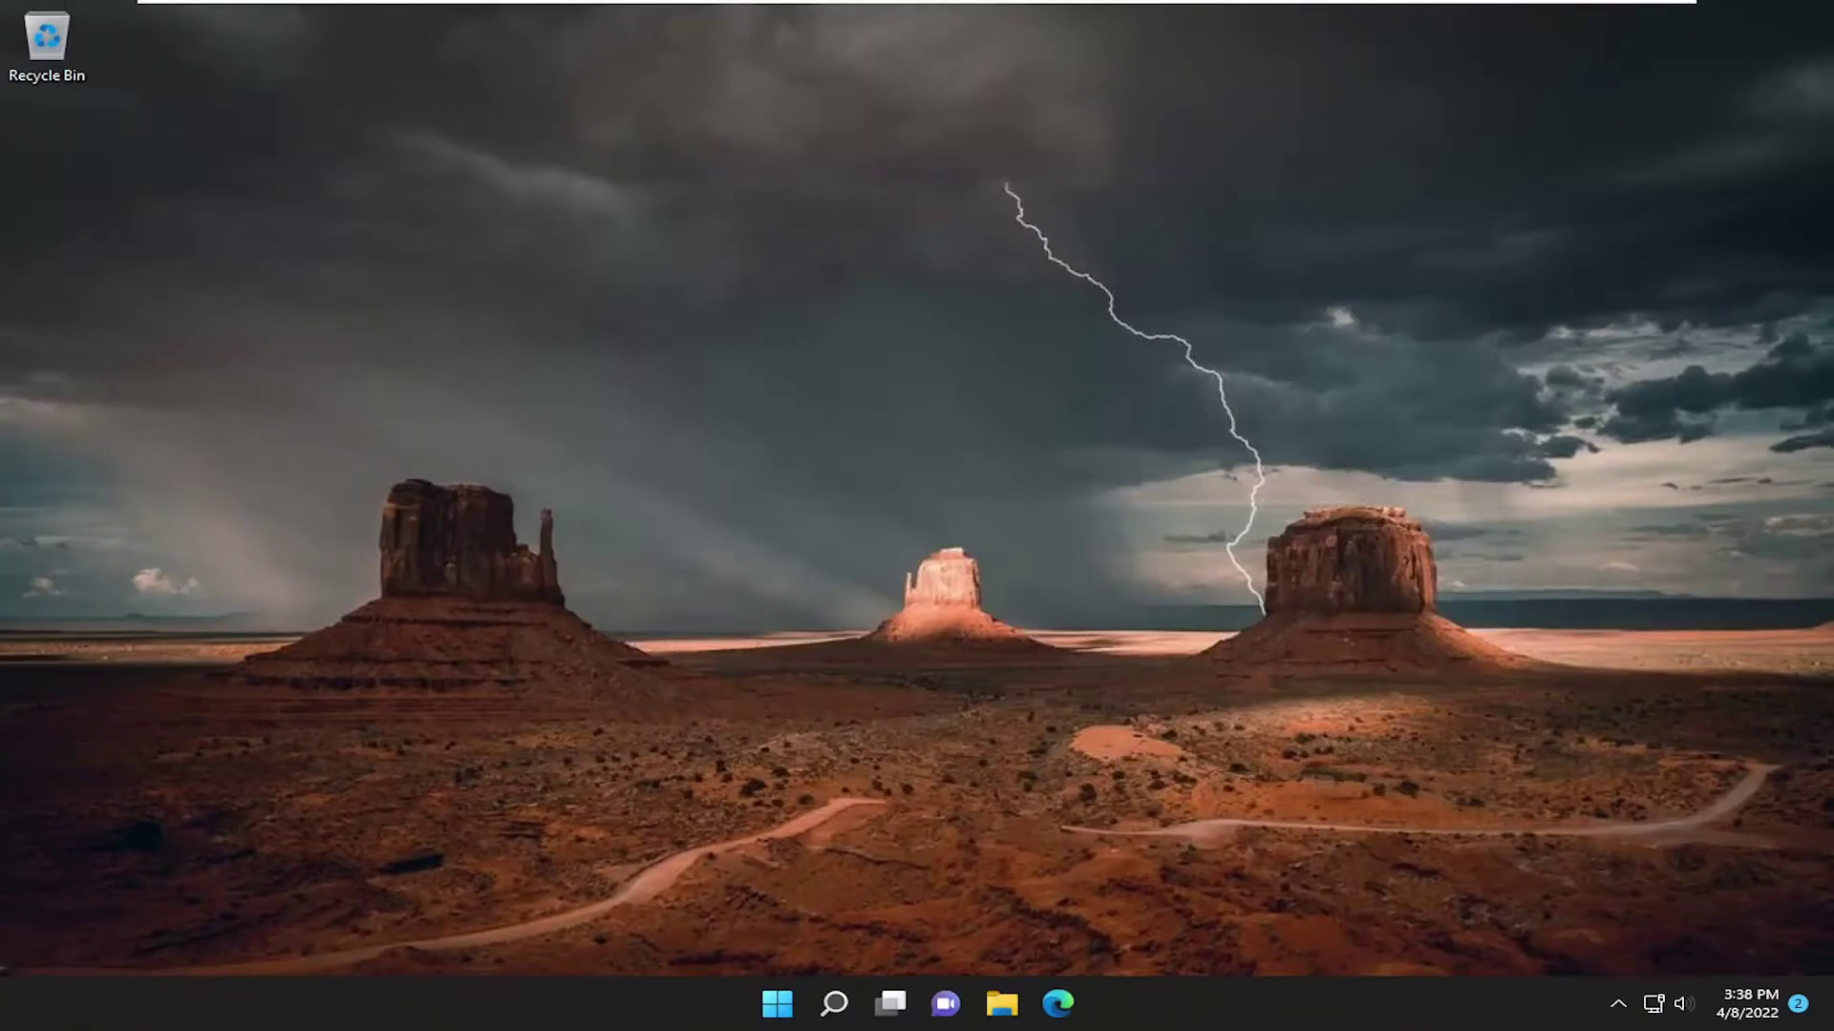